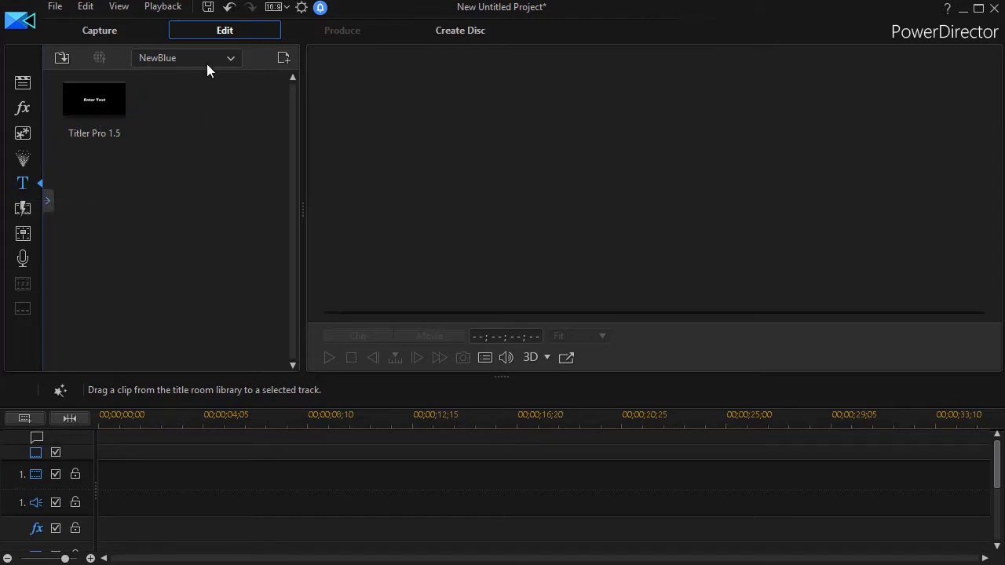
Step: Place the NewBlue Titler Pro 1.5 title on video track 1 and stretch it to 00;00;21;03
{"action": "left_click", "coordinate": [230, 62]}
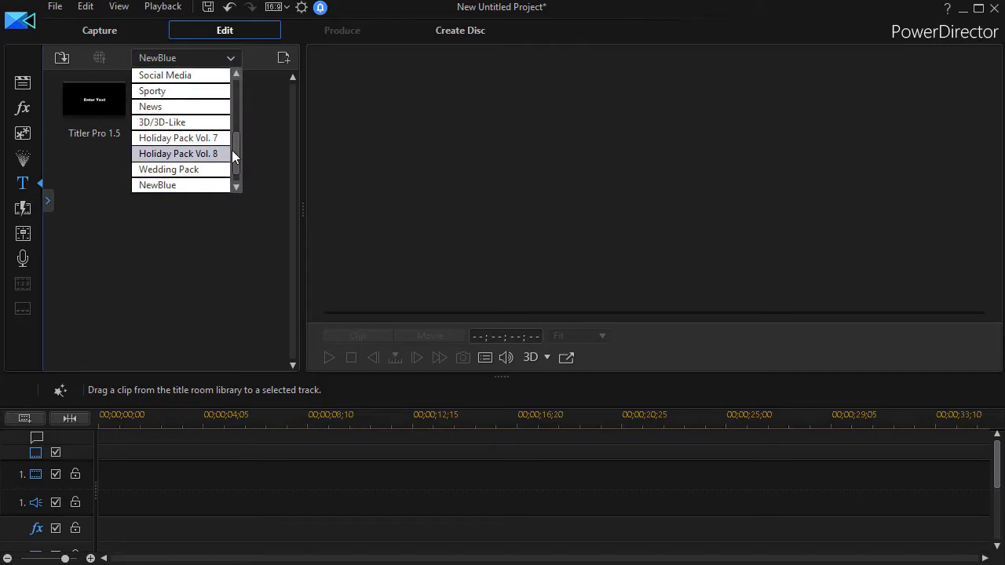
{"action": "left_click", "coordinate": [162, 185]}
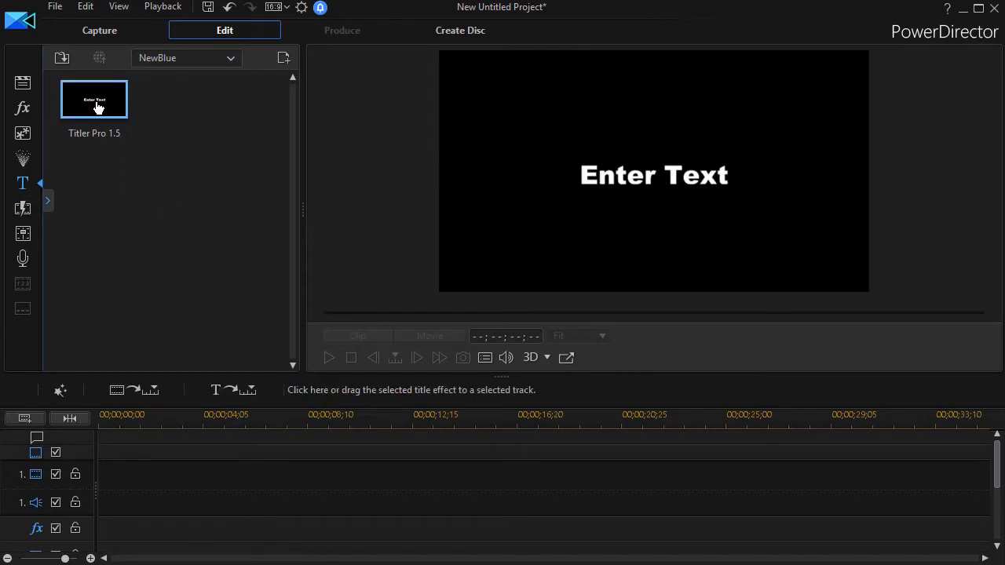
{"action": "mouse_move", "coordinate": [99, 113]}
{"action": "left_mouse_down"}
{"action": "mouse_move", "coordinate": [69, 374]}
{"action": "mouse_move", "coordinate": [98, 474]}
{"action": "left_mouse_up"}
{"action": "left_click_drag", "start_coordinate": [348, 476], "coordinate": [628, 478]}
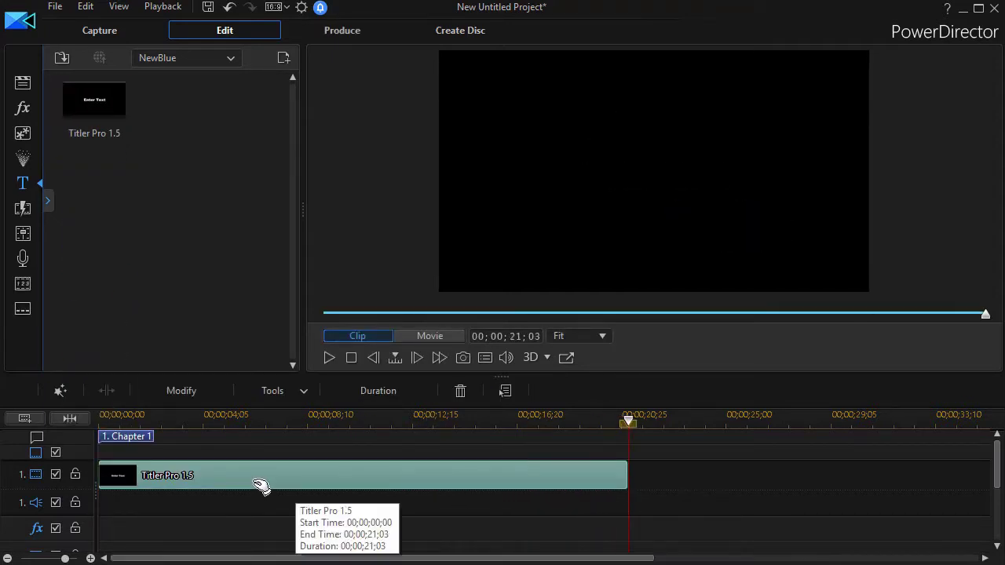
Step: Open the title in the Titler Pro editor and enlarge the window to fill the screen
{"action": "double_click", "coordinate": [325, 480]}
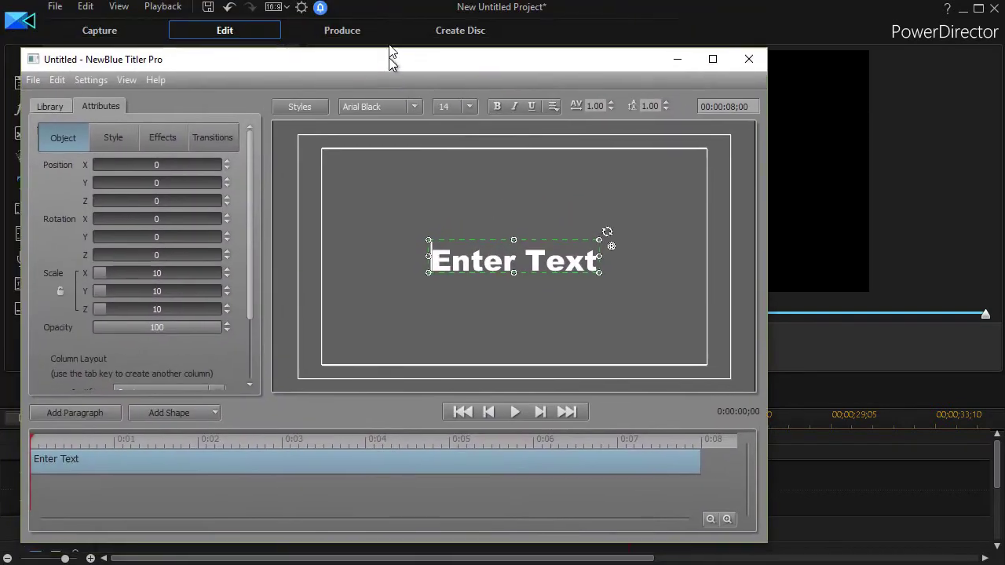
{"action": "left_click_drag", "start_coordinate": [388, 57], "coordinate": [376, 16]}
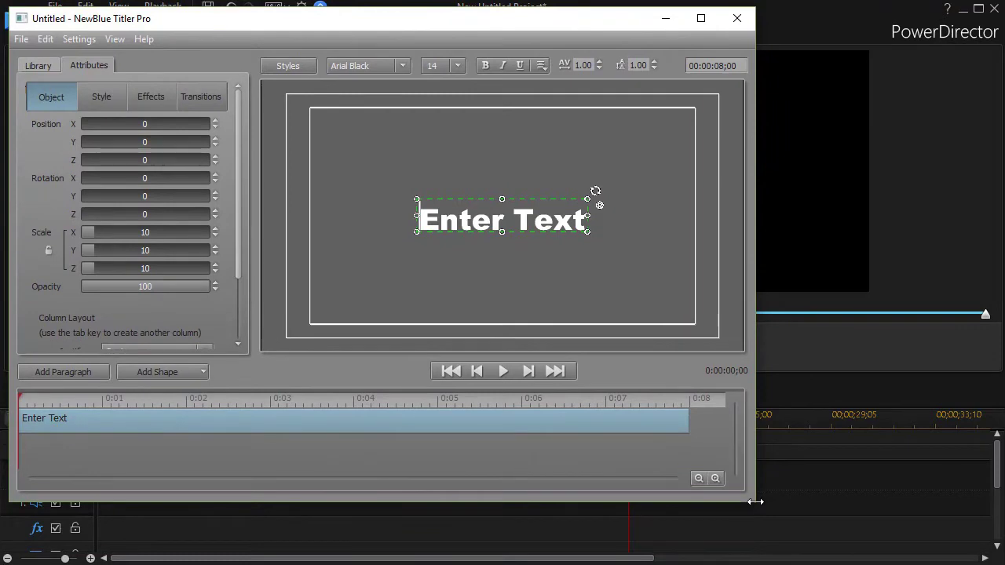
{"action": "left_click_drag", "start_coordinate": [755, 505], "coordinate": [996, 561]}
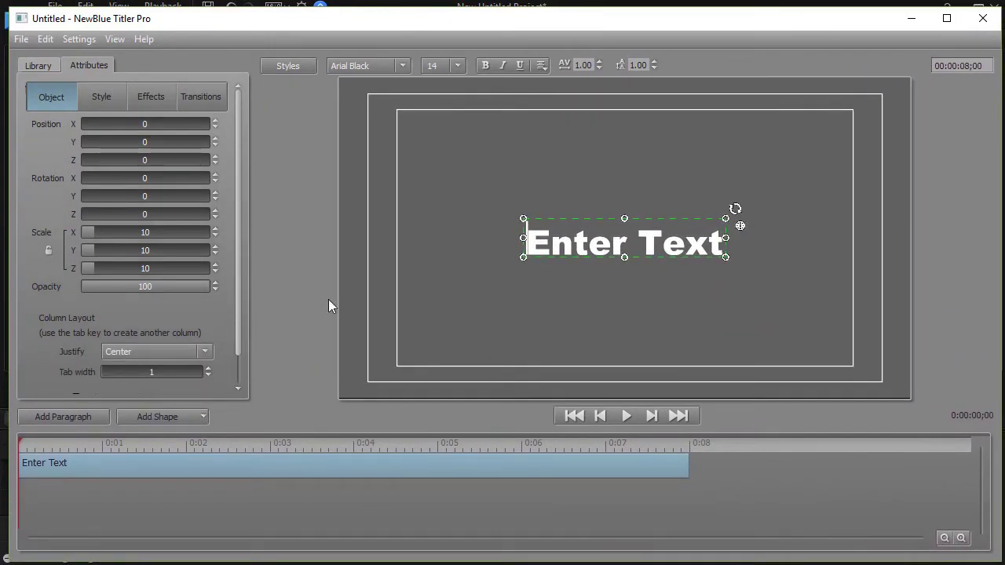
Step: Replace the Enter Text placeholder with 'Layer 1' and add a new paragraph below it
{"action": "left_click", "coordinate": [617, 241]}
{"action": "double_click", "coordinate": [608, 244]}
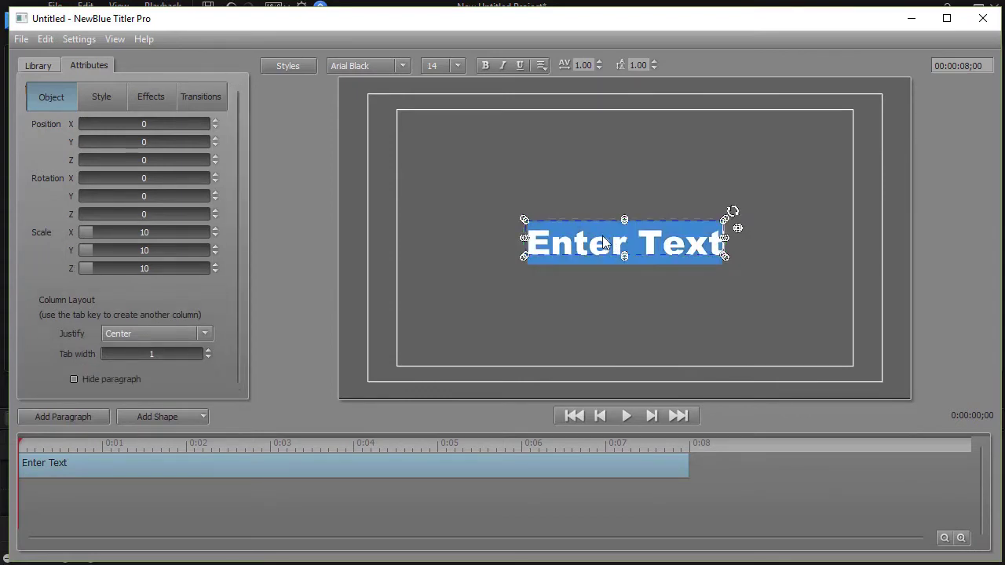
{"action": "type", "text": "Layer 1"}
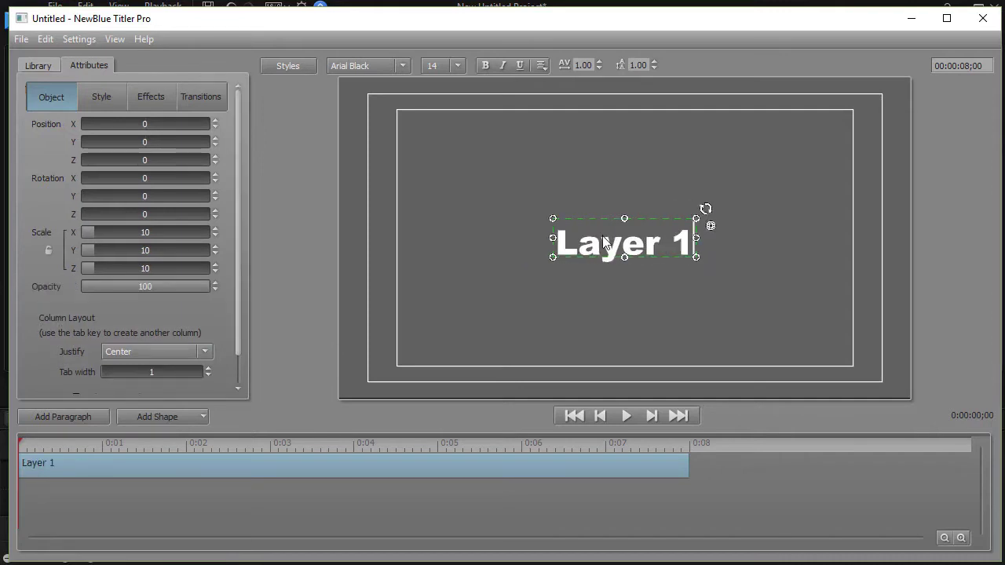
{"action": "left_click", "coordinate": [559, 318]}
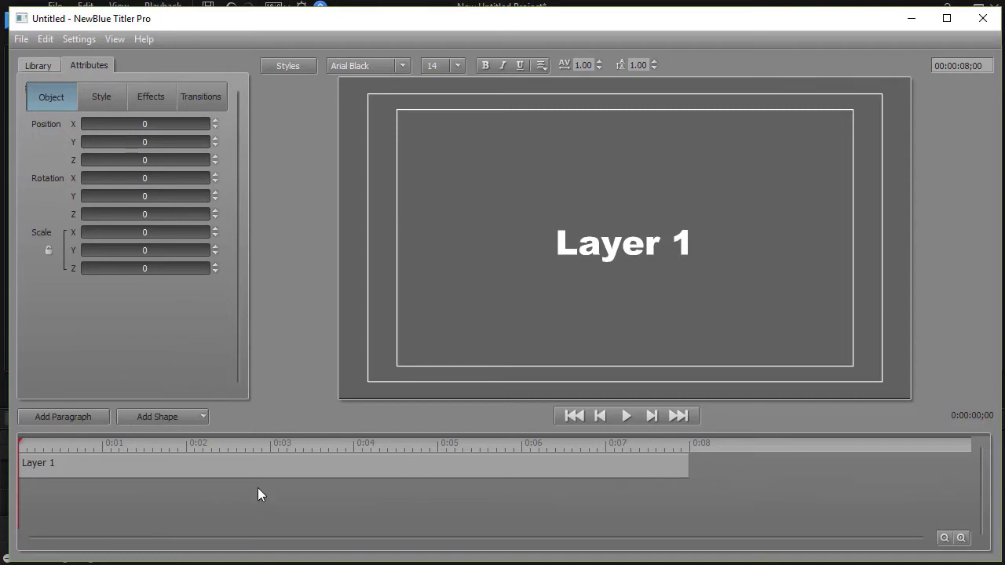
{"action": "left_click", "coordinate": [477, 320]}
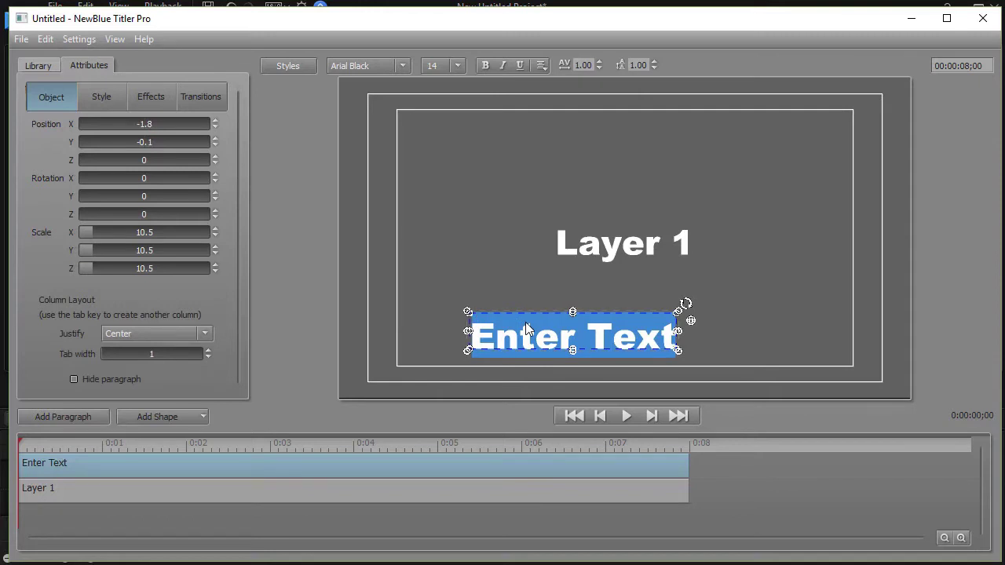
Step: Type 'Layer 2' as the second text line
{"action": "type", "text": "Layer"}
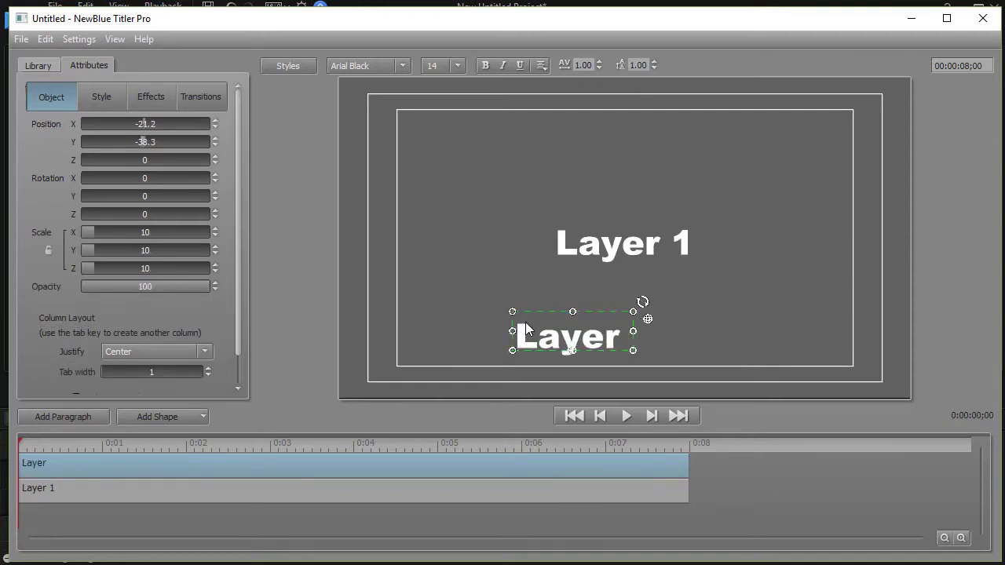
{"action": "type", "text": " 2"}
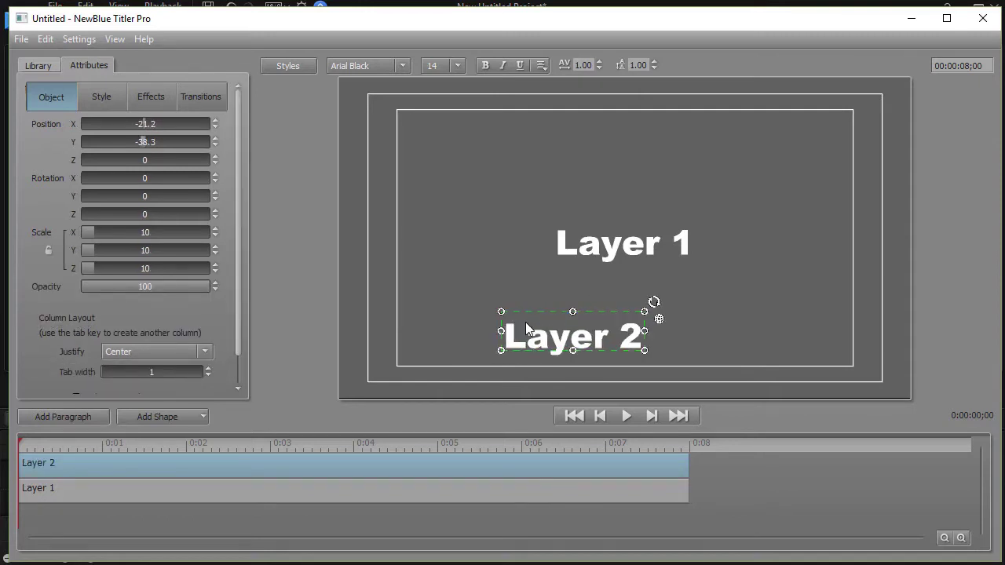
{"action": "left_click", "coordinate": [674, 342]}
{"action": "left_click", "coordinate": [602, 342]}
Step: Apply the Blue Chrome style to Layer 2 and move it up next to Layer 1
{"action": "left_click", "coordinate": [302, 65]}
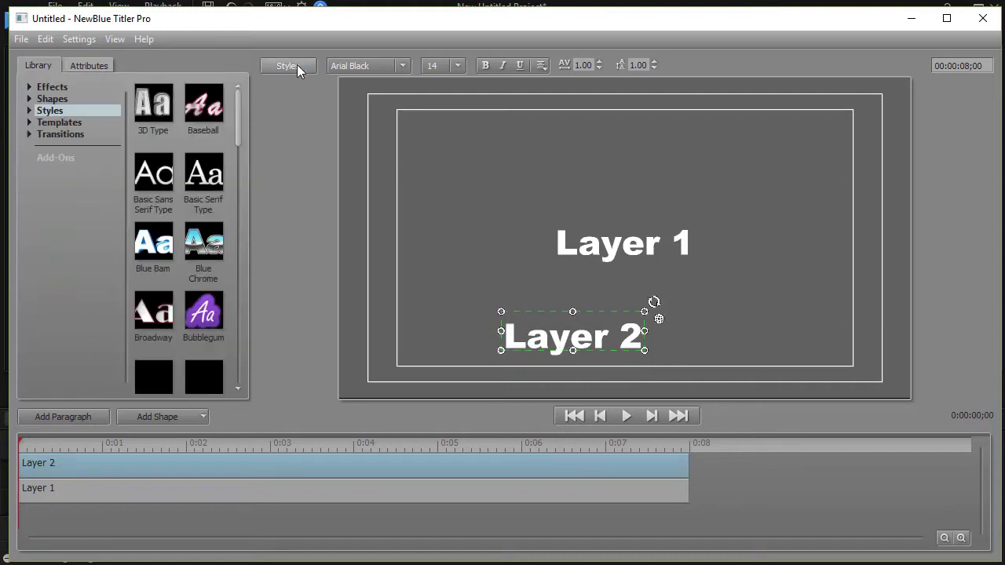
{"action": "double_click", "coordinate": [208, 250]}
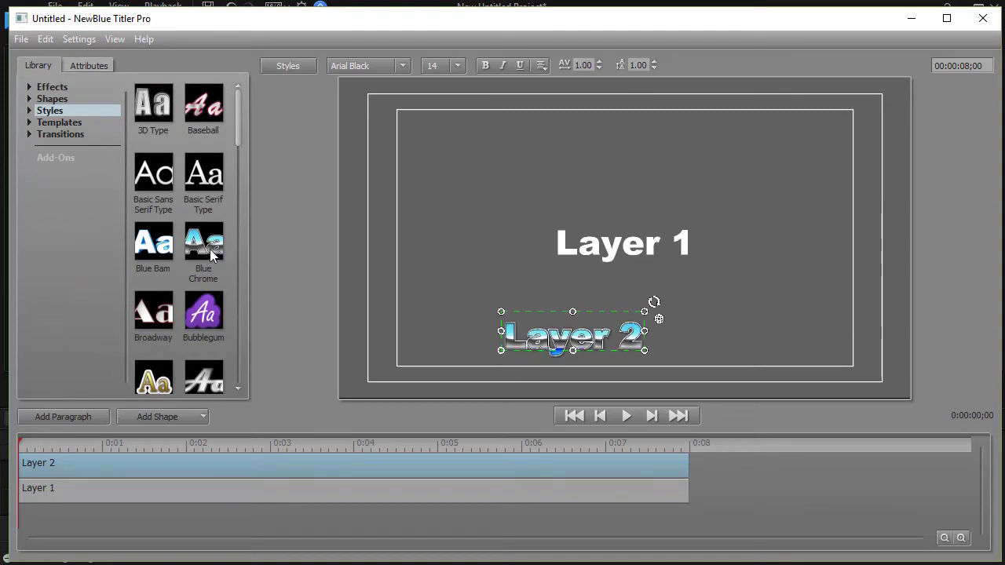
{"action": "left_click", "coordinate": [424, 256]}
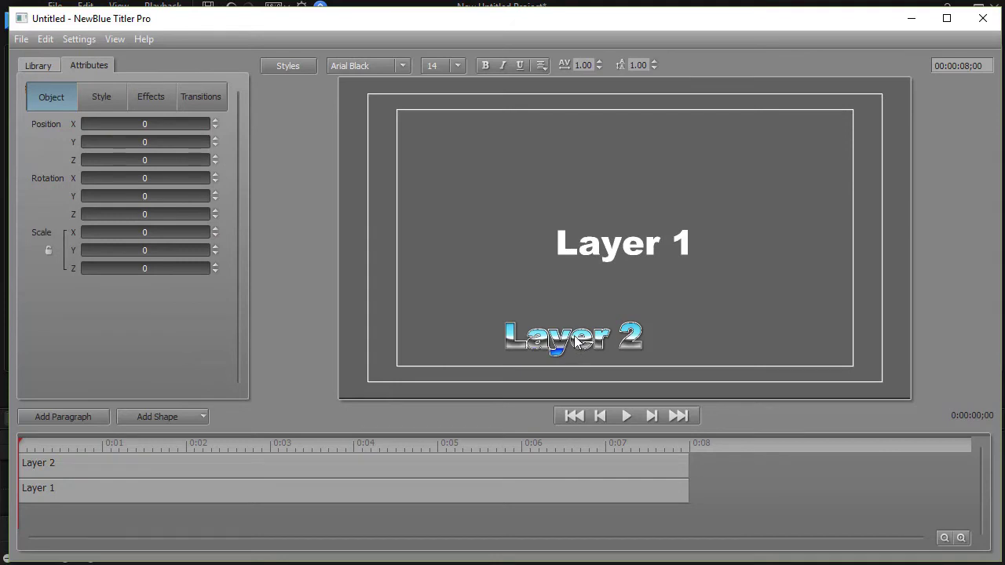
{"action": "left_click_drag", "start_coordinate": [575, 339], "coordinate": [571, 252]}
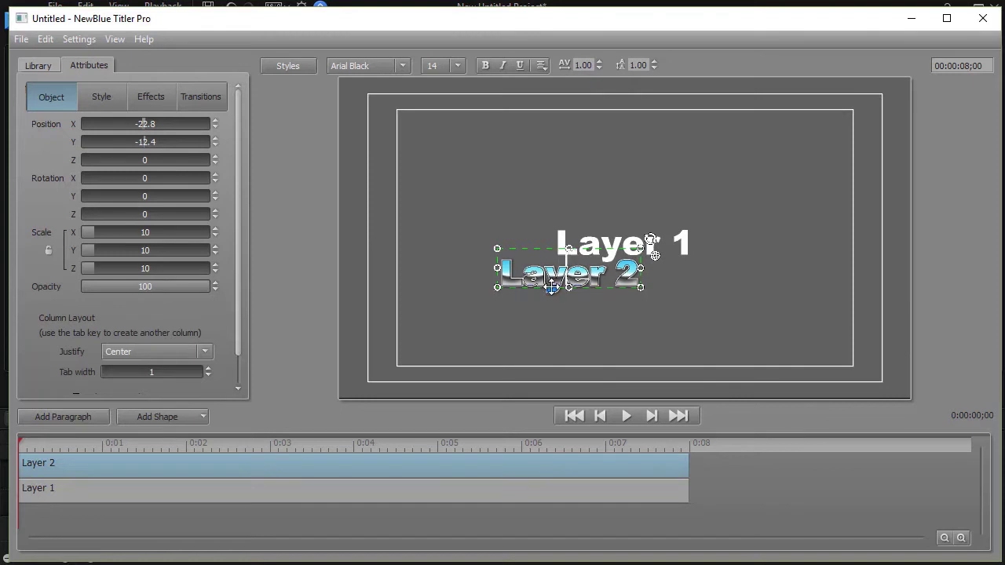
Step: Nudge Layer 2 up to X -22.1, Y -4.8 so it overlaps Layer 1
{"action": "left_click", "coordinate": [574, 321]}
{"action": "left_click", "coordinate": [543, 276]}
{"action": "left_click_drag", "start_coordinate": [532, 253], "coordinate": [533, 235]}
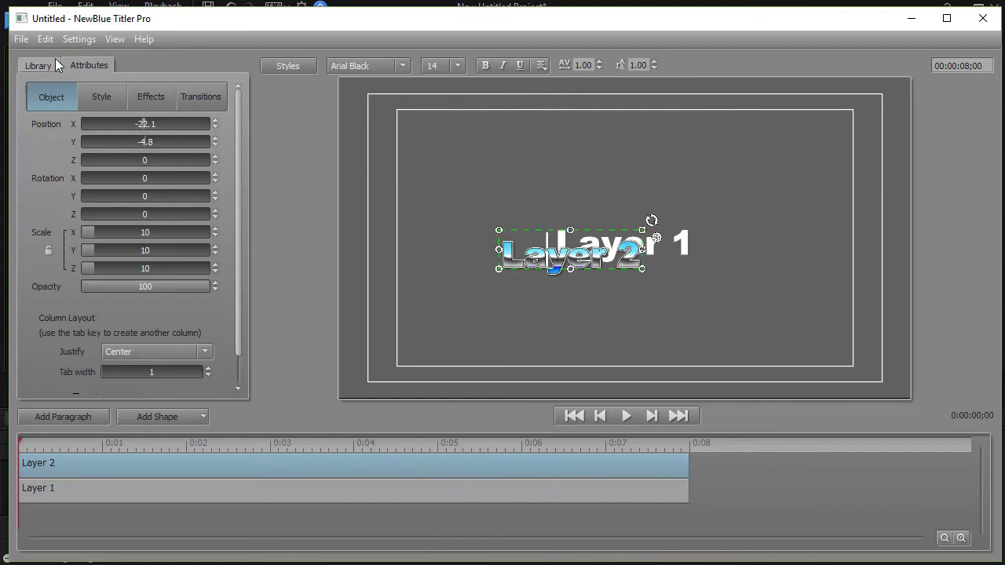
Step: Import the Masada 47 photo as a new Shape layer in front of the text
{"action": "left_click", "coordinate": [21, 39]}
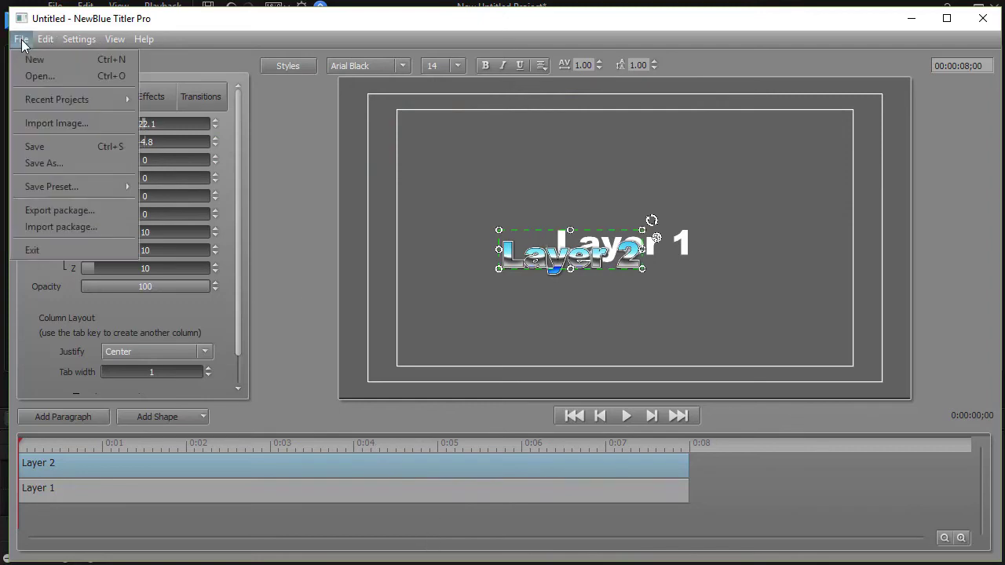
{"action": "left_click", "coordinate": [82, 123]}
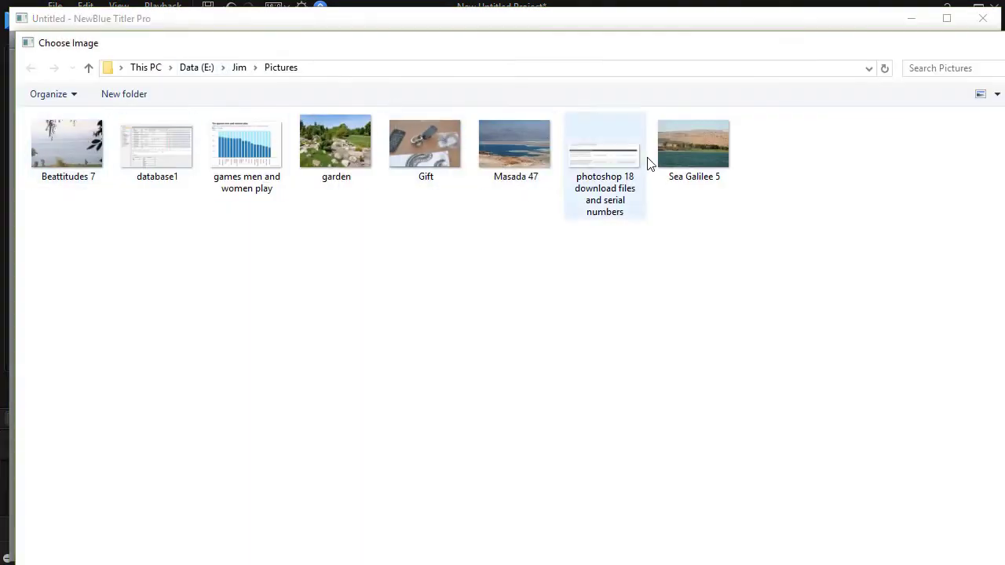
{"action": "double_click", "coordinate": [506, 148]}
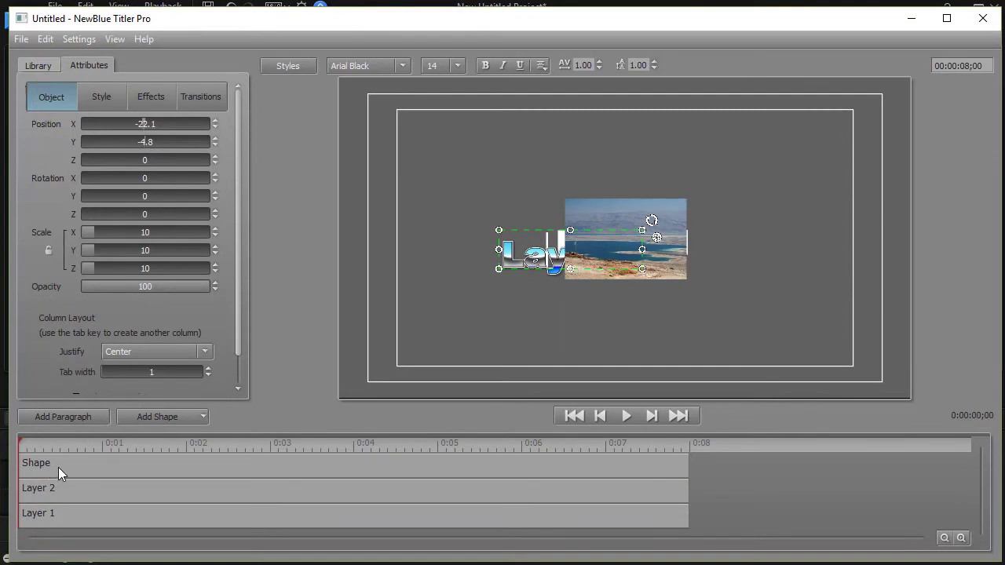
{"action": "right_click", "coordinate": [58, 467]}
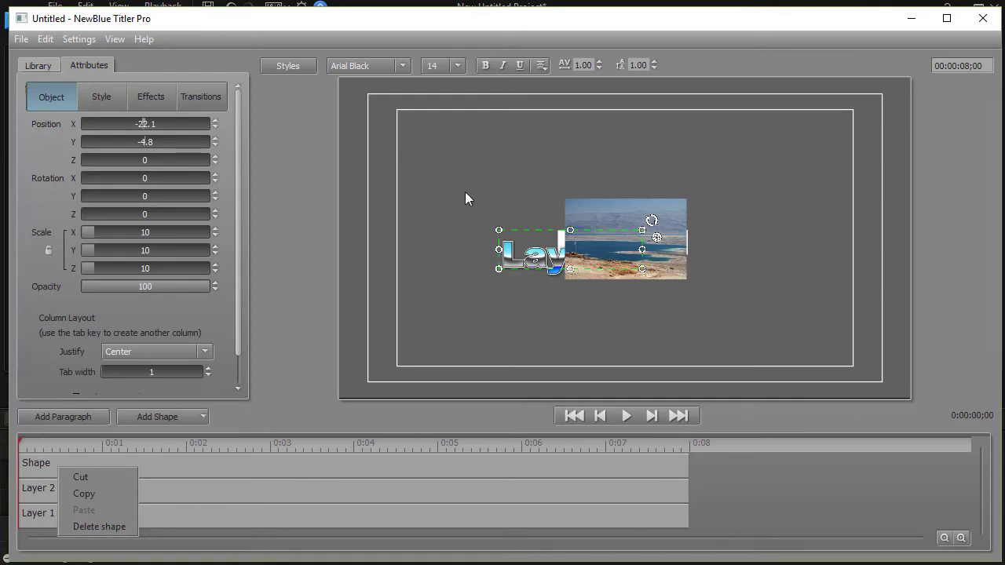
Step: Drag the photo's Shape track below Layer 2, then below Layer 1
{"action": "left_click", "coordinate": [205, 466]}
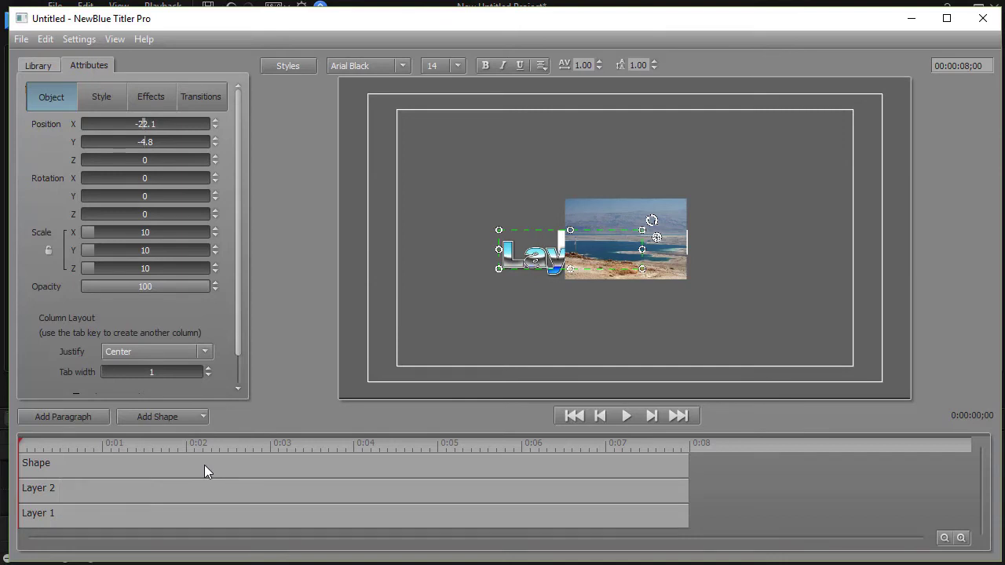
{"action": "left_click", "coordinate": [204, 465]}
{"action": "left_click_drag", "start_coordinate": [204, 464], "coordinate": [203, 496]}
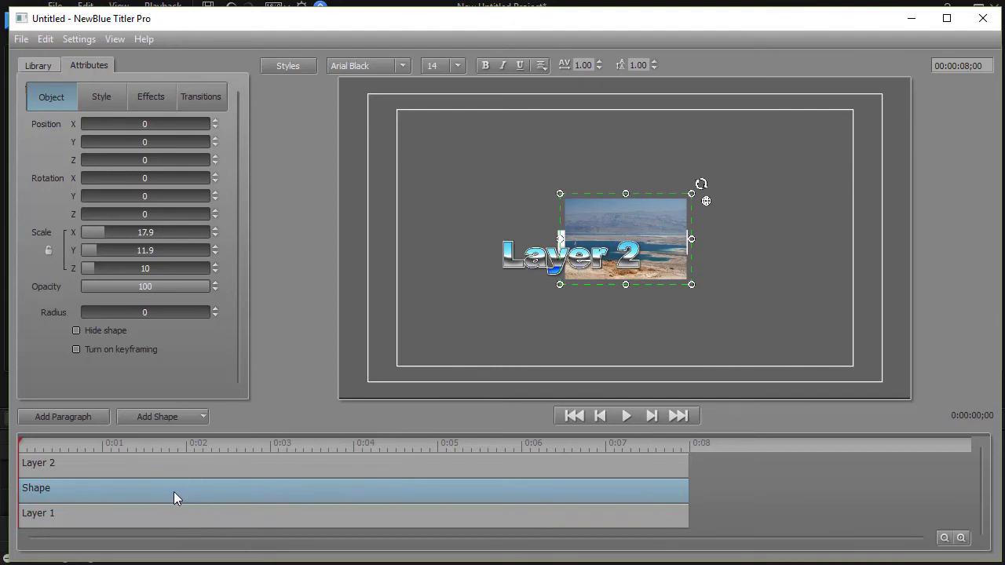
{"action": "left_click_drag", "start_coordinate": [176, 489], "coordinate": [166, 516]}
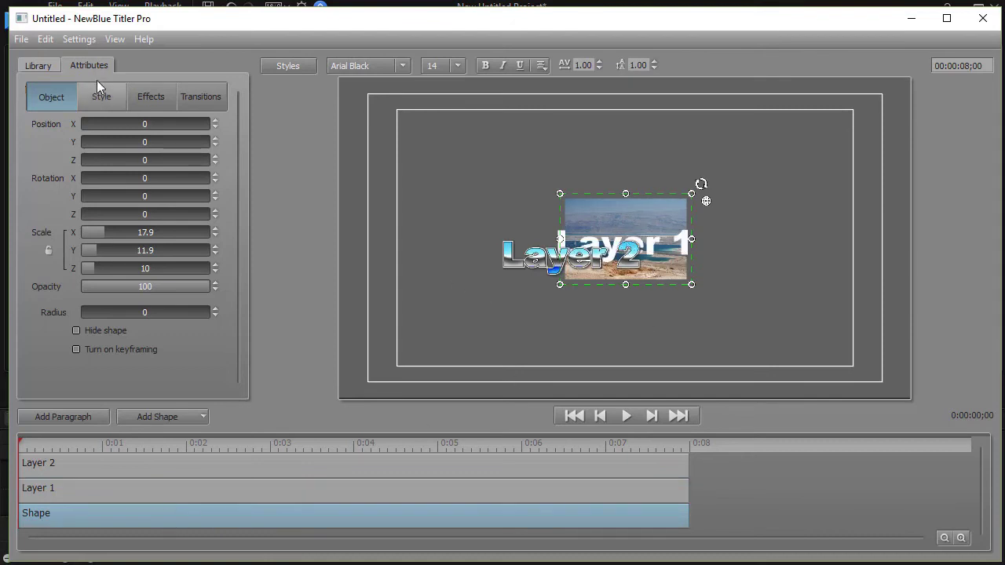
{"action": "left_click", "coordinate": [21, 41]}
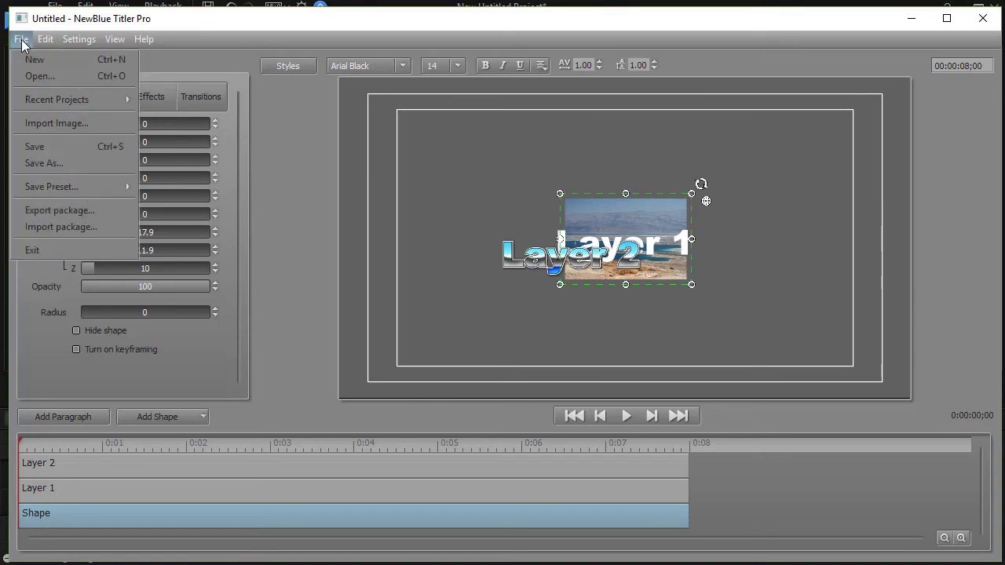
Step: Import Sea Galilee 5, then move Masada left and Galilee right to X 19.6, Y -9.8
{"action": "left_click", "coordinate": [43, 117]}
{"action": "double_click", "coordinate": [676, 137]}
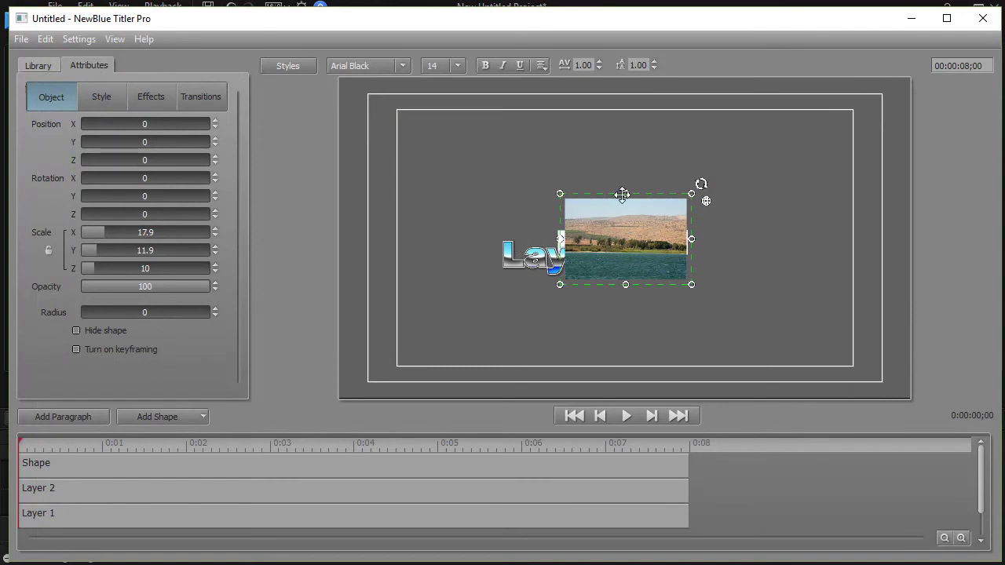
{"action": "left_click_drag", "start_coordinate": [602, 194], "coordinate": [457, 214]}
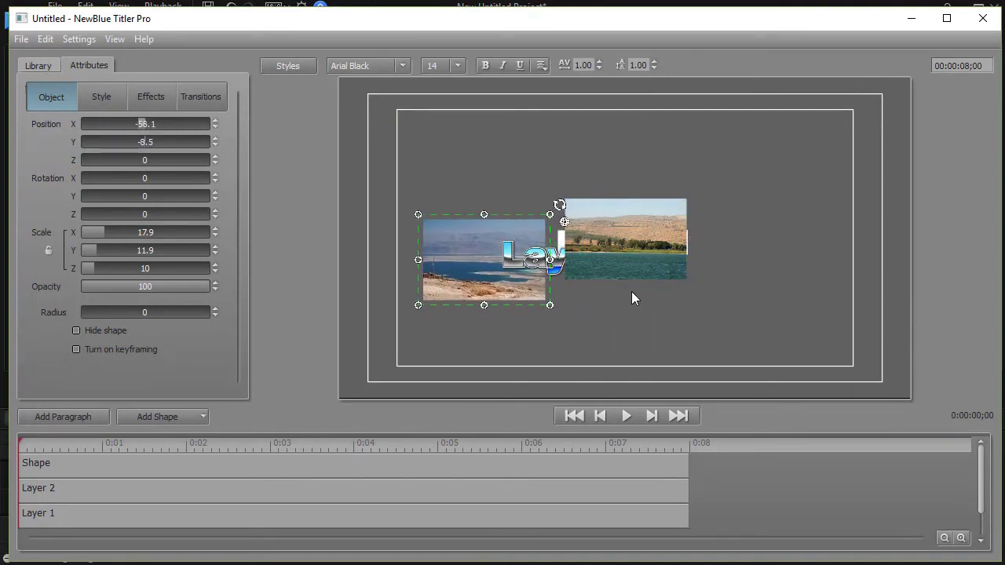
{"action": "left_click", "coordinate": [625, 239]}
{"action": "left_click_drag", "start_coordinate": [604, 196], "coordinate": [652, 221]}
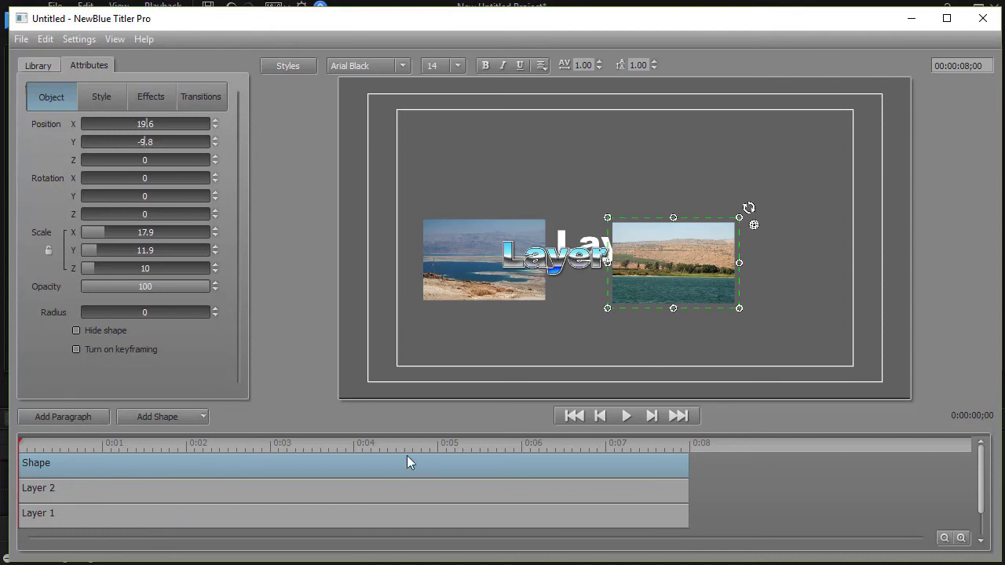
Step: Put the Galilee track below Layer 2 and shift Layer 1 left to X -11.4, Y -0.3
{"action": "scroll", "coordinate": [982, 495], "scroll_direction": "down", "scroll_amount": 1}
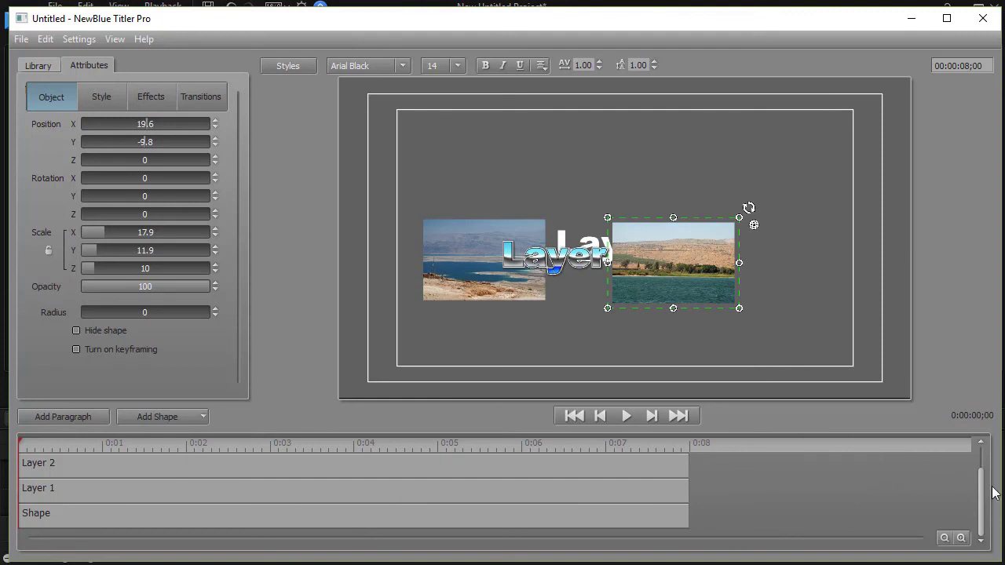
{"action": "left_click_drag", "start_coordinate": [981, 493], "coordinate": [965, 445]}
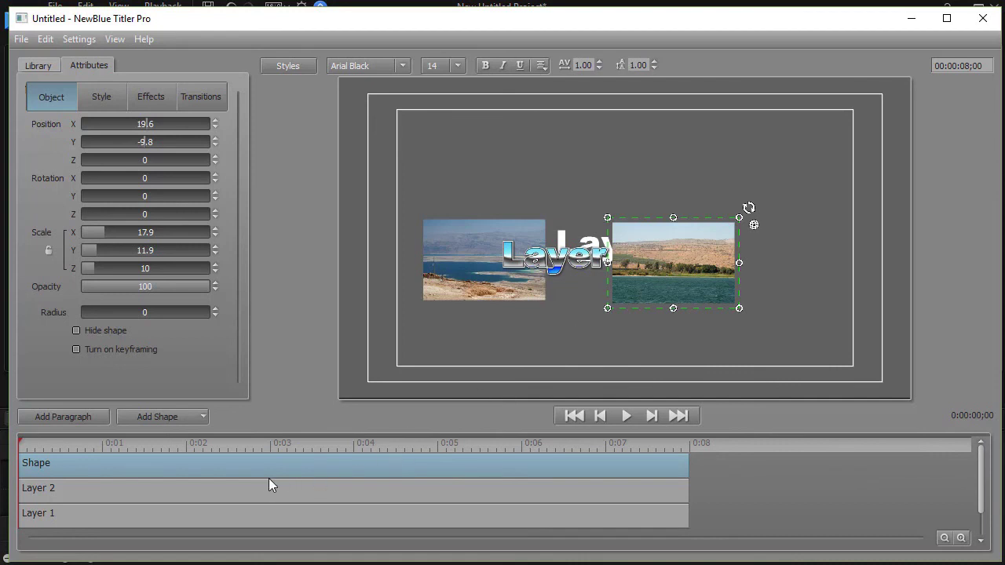
{"action": "left_click_drag", "start_coordinate": [254, 466], "coordinate": [241, 502]}
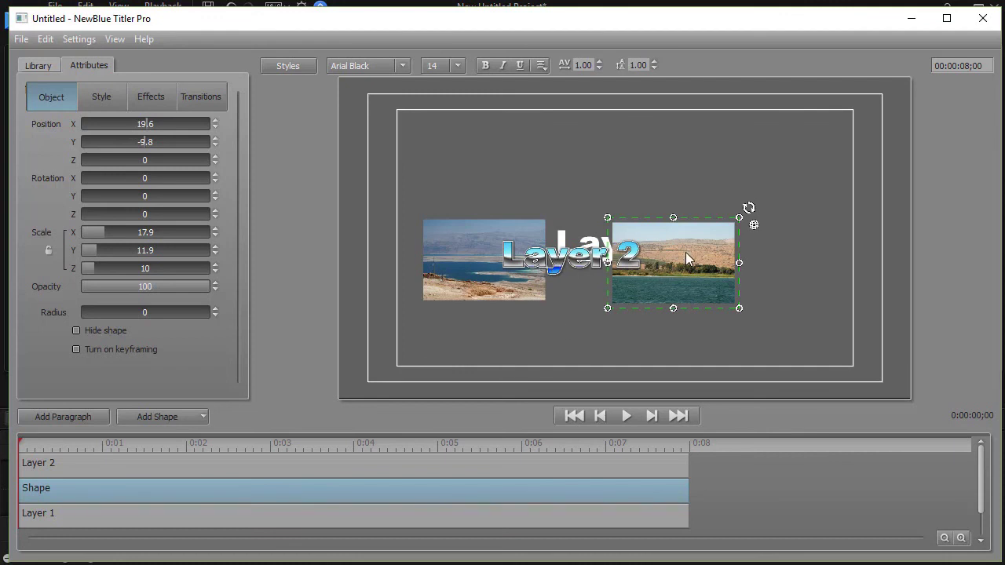
{"action": "left_click", "coordinate": [590, 242]}
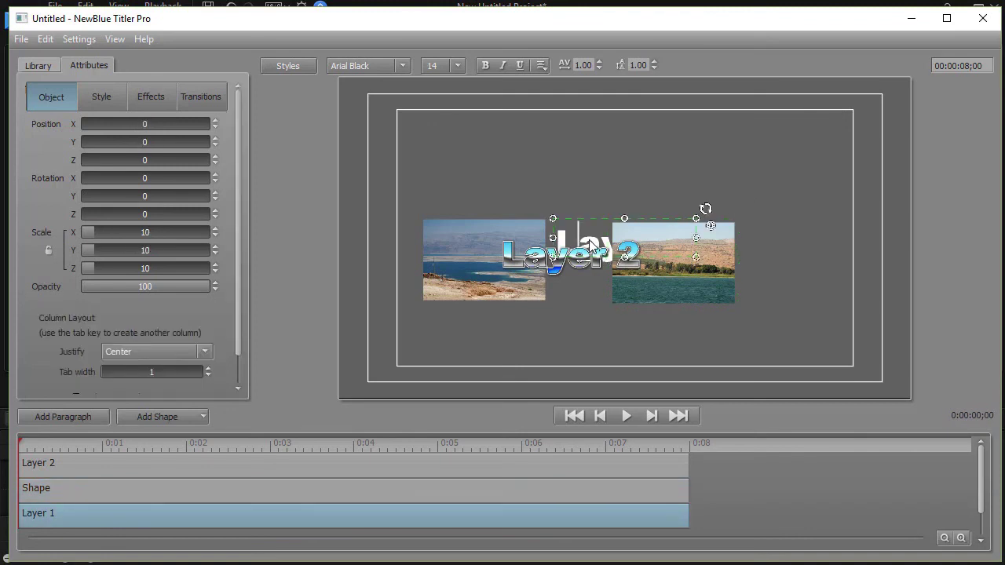
{"action": "left_click_drag", "start_coordinate": [586, 223], "coordinate": [559, 223]}
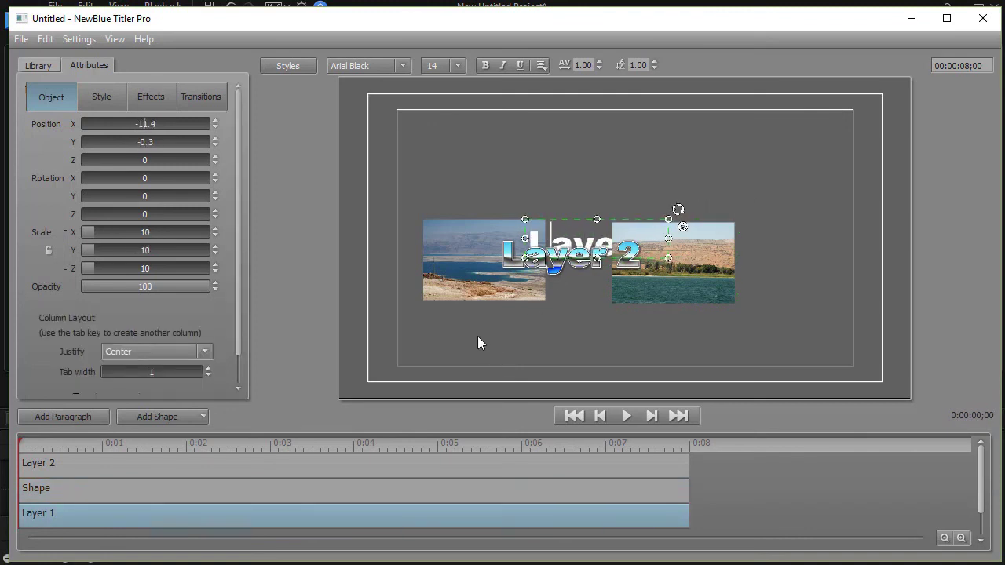